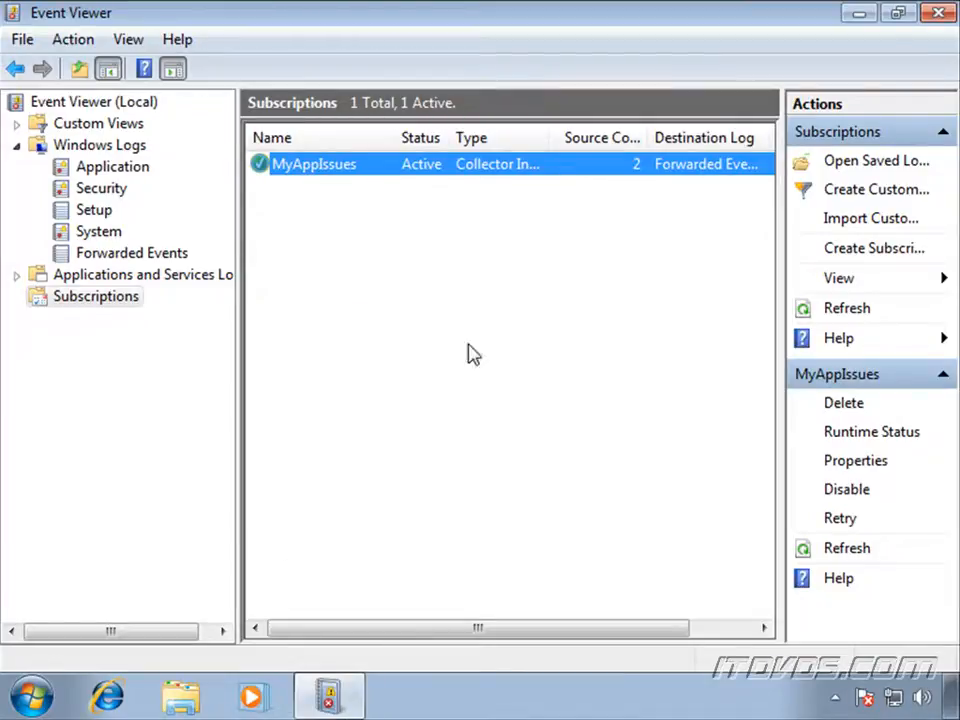
- Launch cmd from Start search using Run as administrator
{"action": "left_click", "coordinate": [30, 697]}
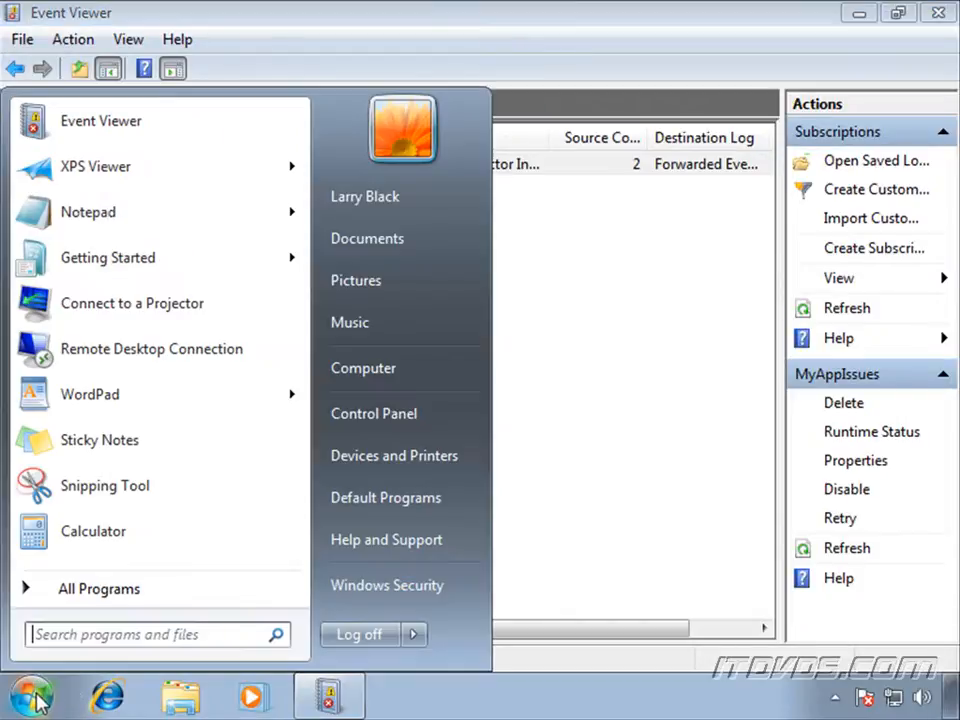
{"action": "type", "text": "cmd"}
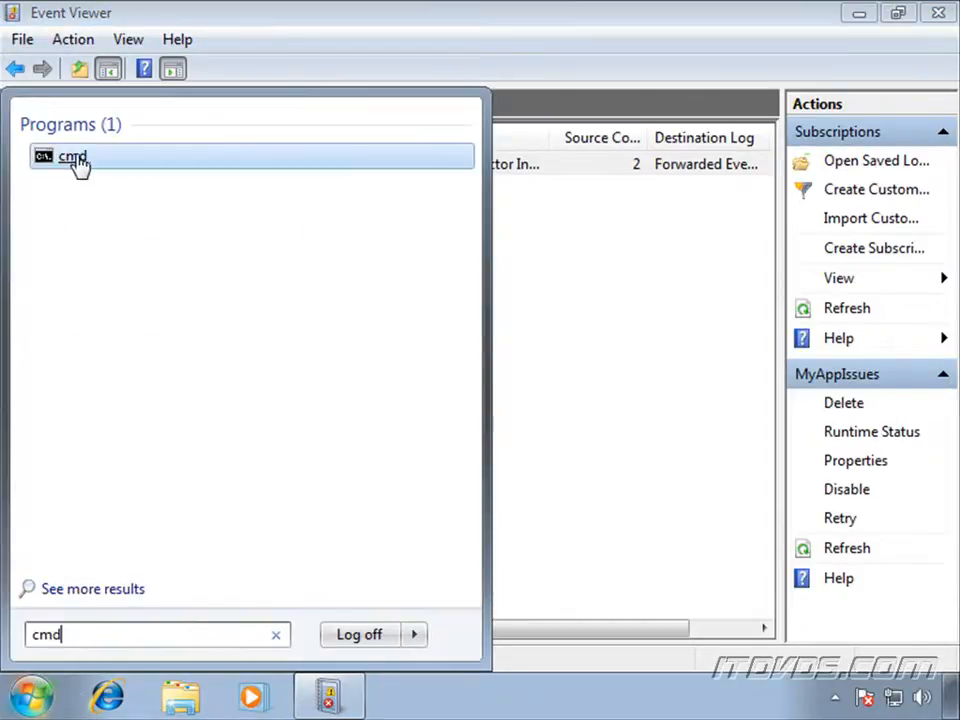
{"action": "right_click", "coordinate": [78, 162]}
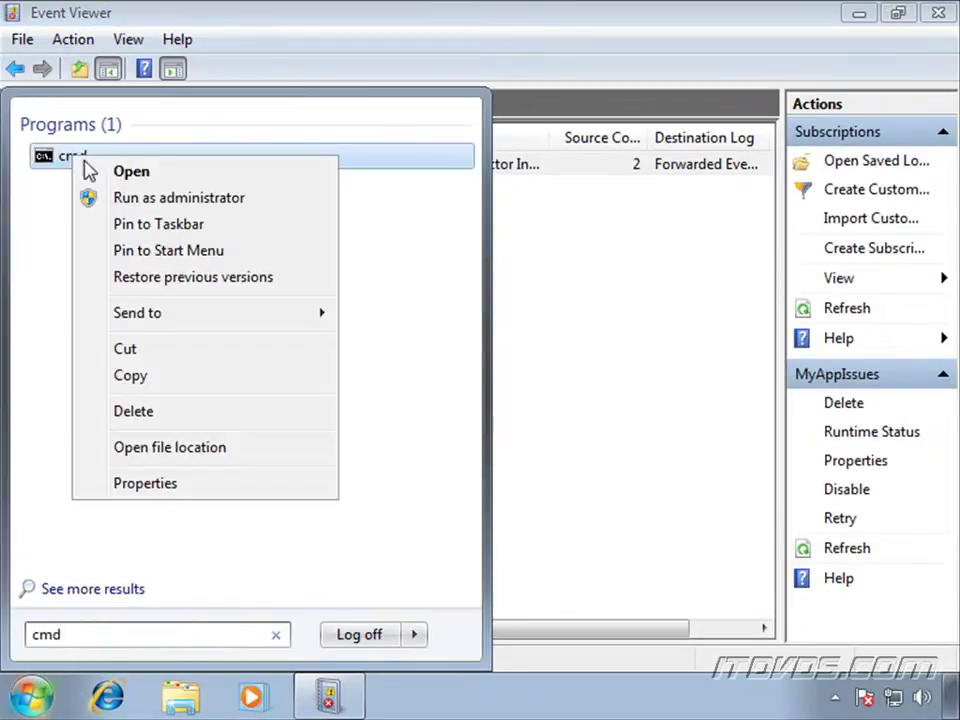
{"action": "left_click", "coordinate": [192, 204]}
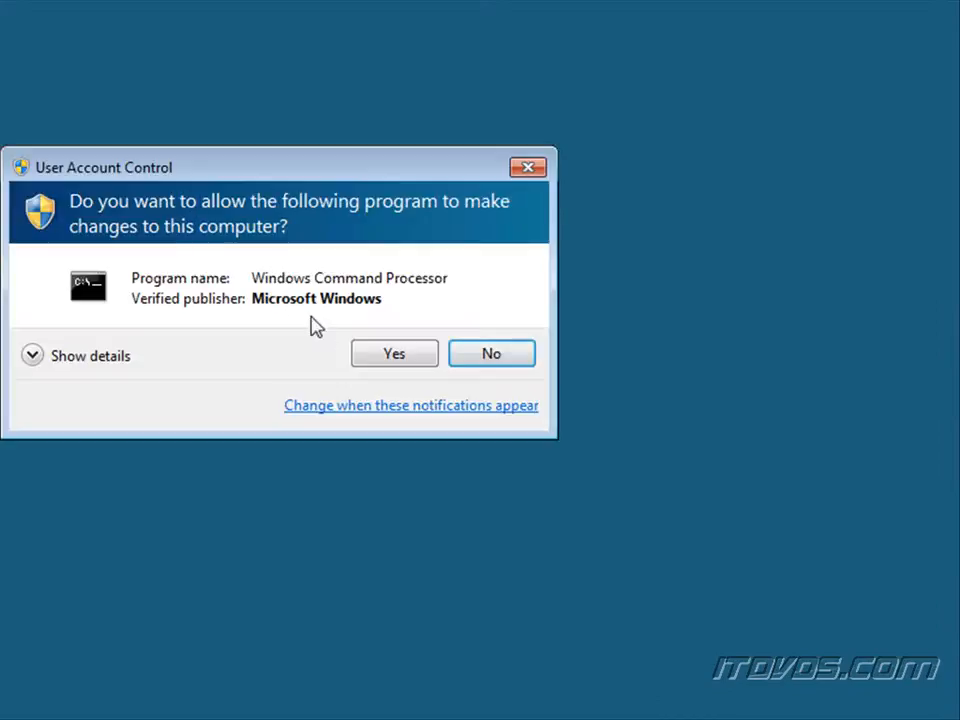
- Approve the UAC prompt, maximize the window and run wecutil to show its usage help
{"action": "left_click", "coordinate": [394, 353]}
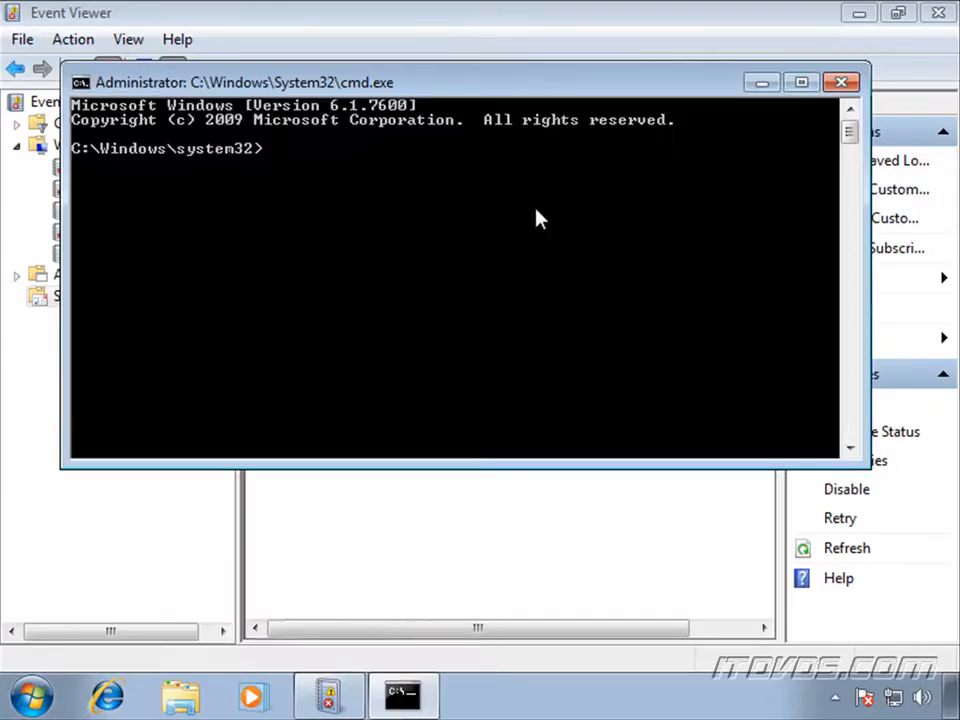
{"action": "double_click", "coordinate": [562, 93]}
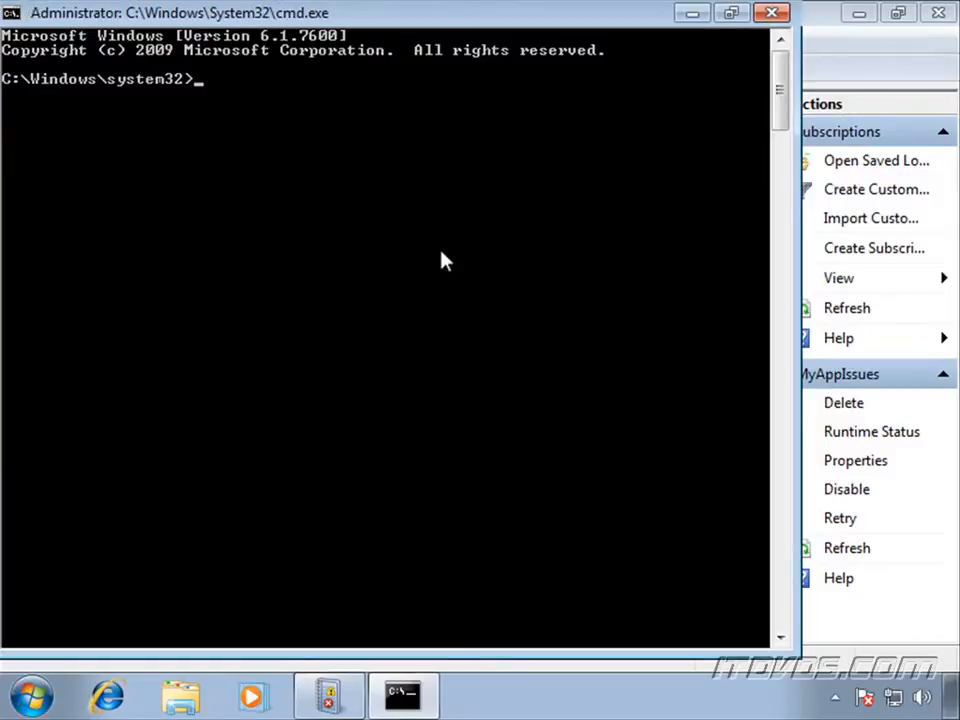
{"action": "type", "text": "wecutil"}
{"action": "key", "text": "Return"}
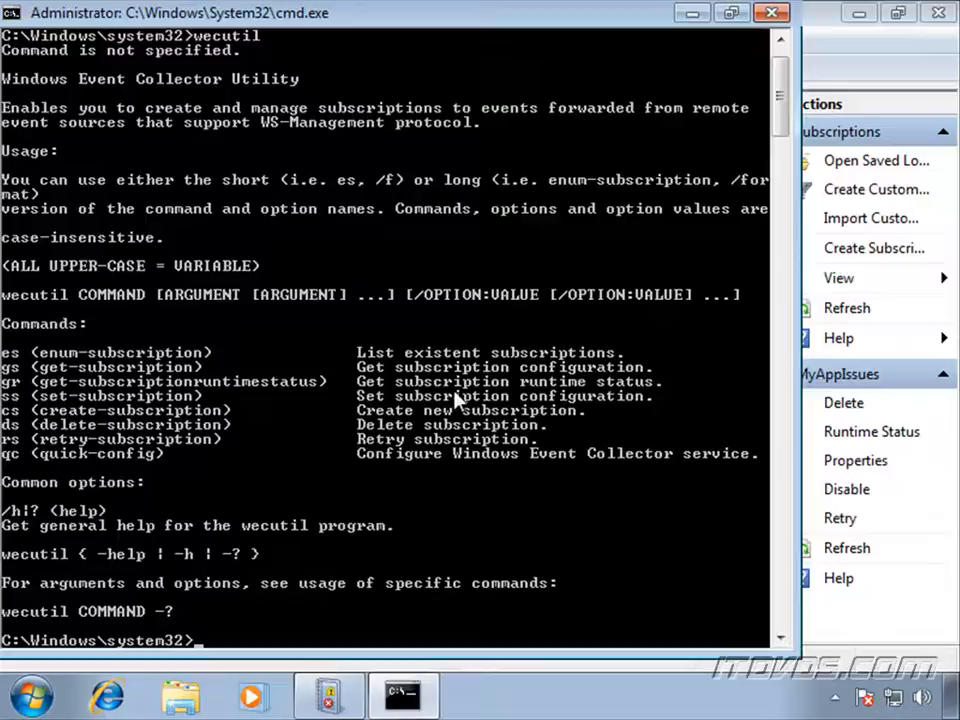
{"action": "type", "text": "wec"}
{"action": "type", "text": "util"}
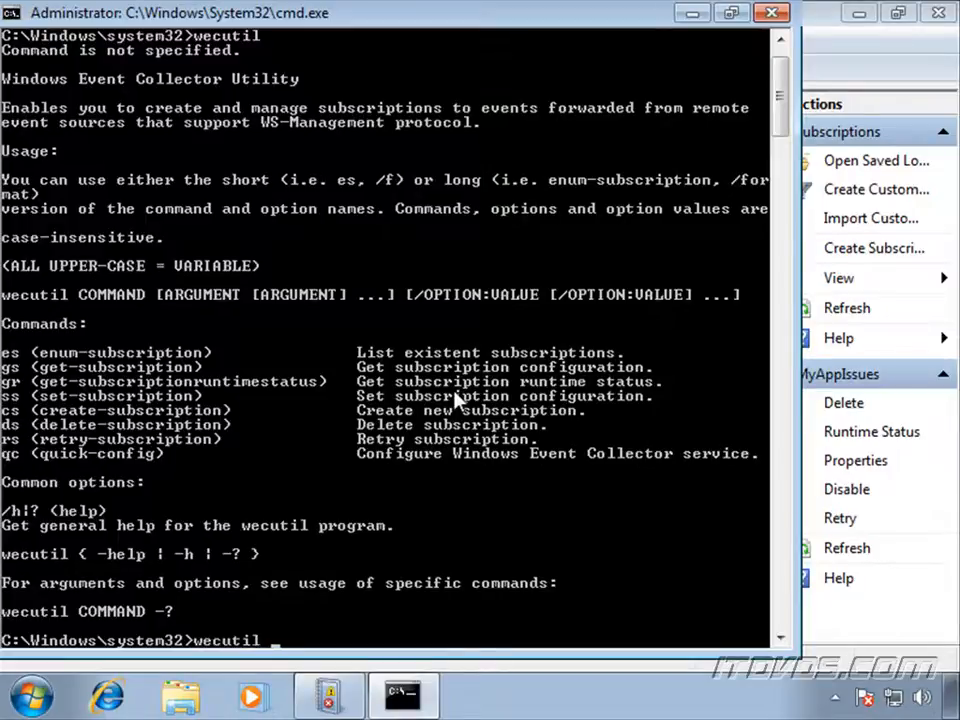
{"action": "type", "text": " es"}
- Run 'wecutil es' to list subscriptions, showing only MyAppIssues
{"action": "key", "text": "Return"}
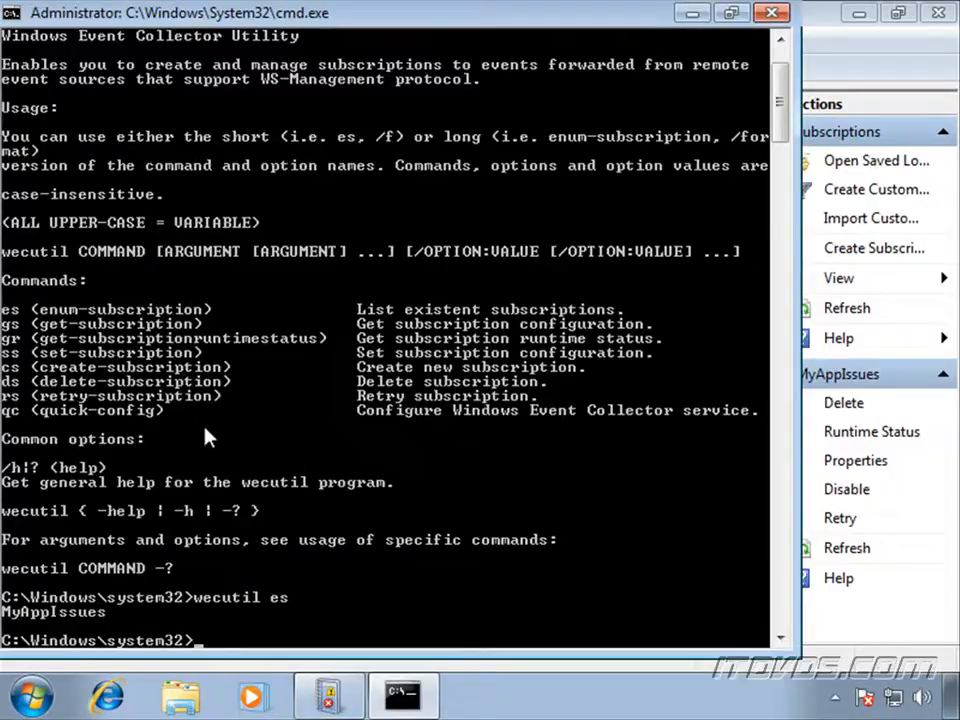
{"action": "type", "text": "wecutil "}
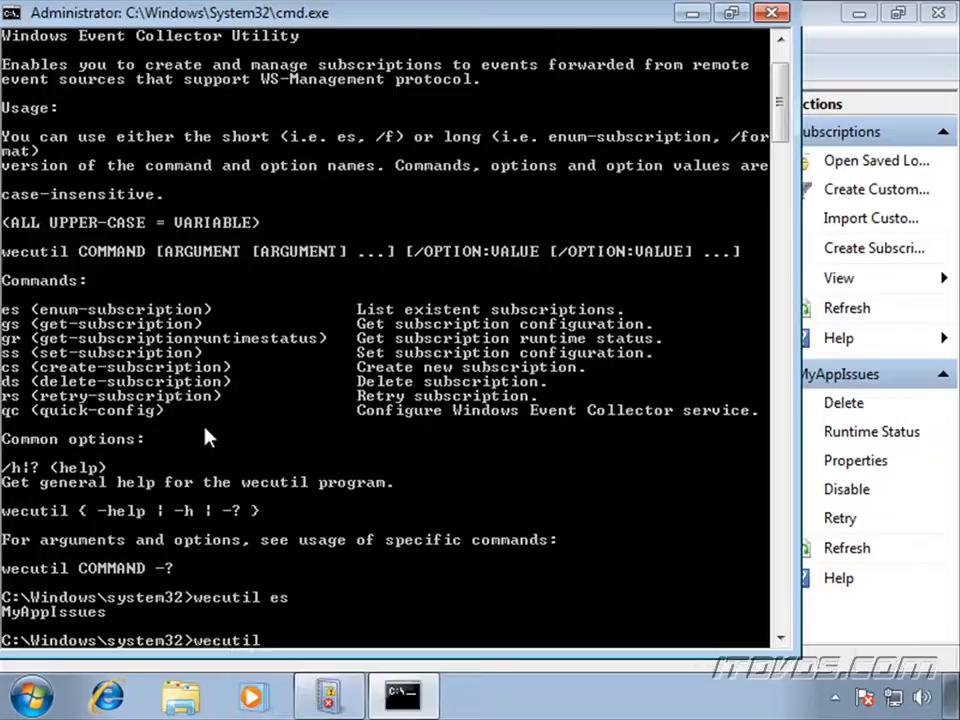
{"action": "type", "text": "gs"}
{"action": "type", "text": " MyA"}
{"action": "type", "text": "ppIssues"}
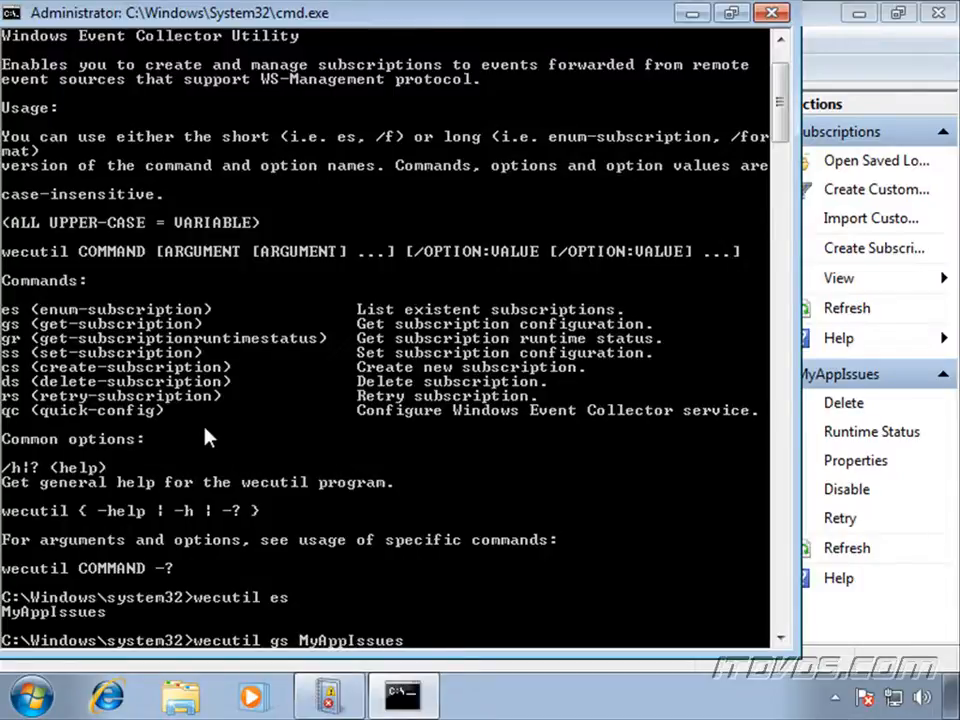
- Run 'wecutil gs MyAppIssues' to show Normal mode and 900000 heartbeat interval
{"action": "key", "text": "Return"}
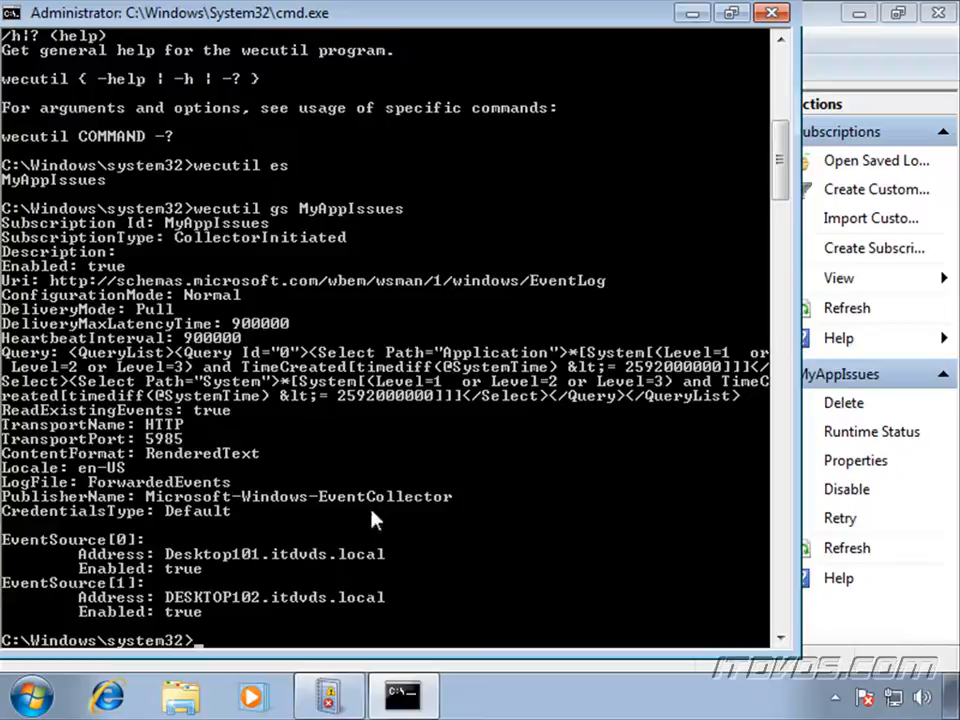
{"action": "type", "text": "wecutil "}
{"action": "type", "text": " ss"}
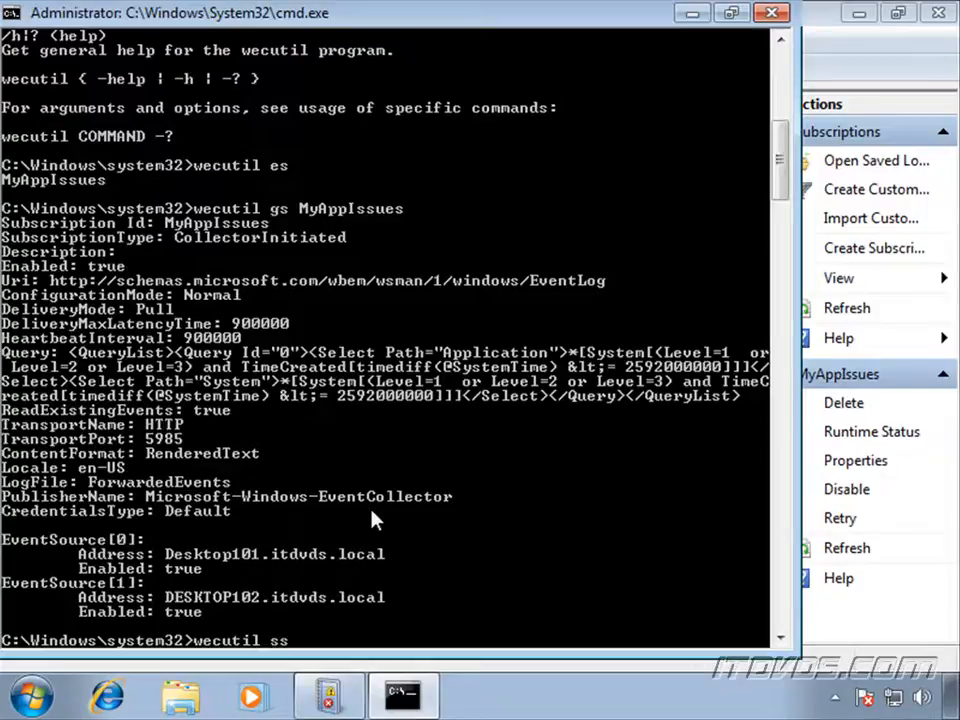
{"action": "type", "text": " MyA"}
{"action": "type", "text": "pp"}
{"action": "type", "text": "Issues"}
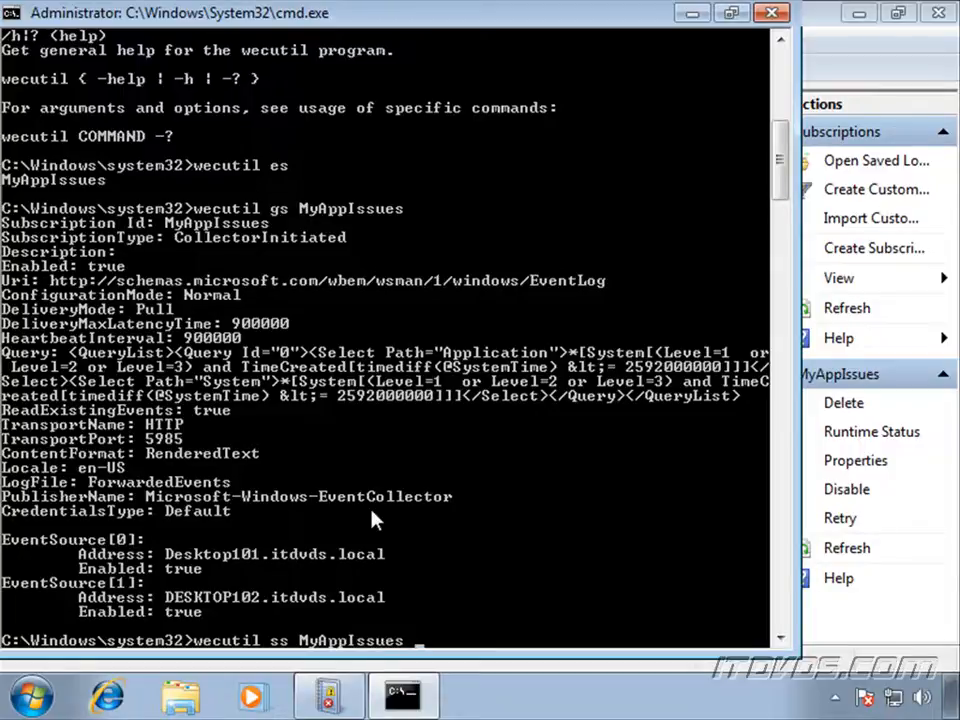
{"action": "type", "text": " /cm"}
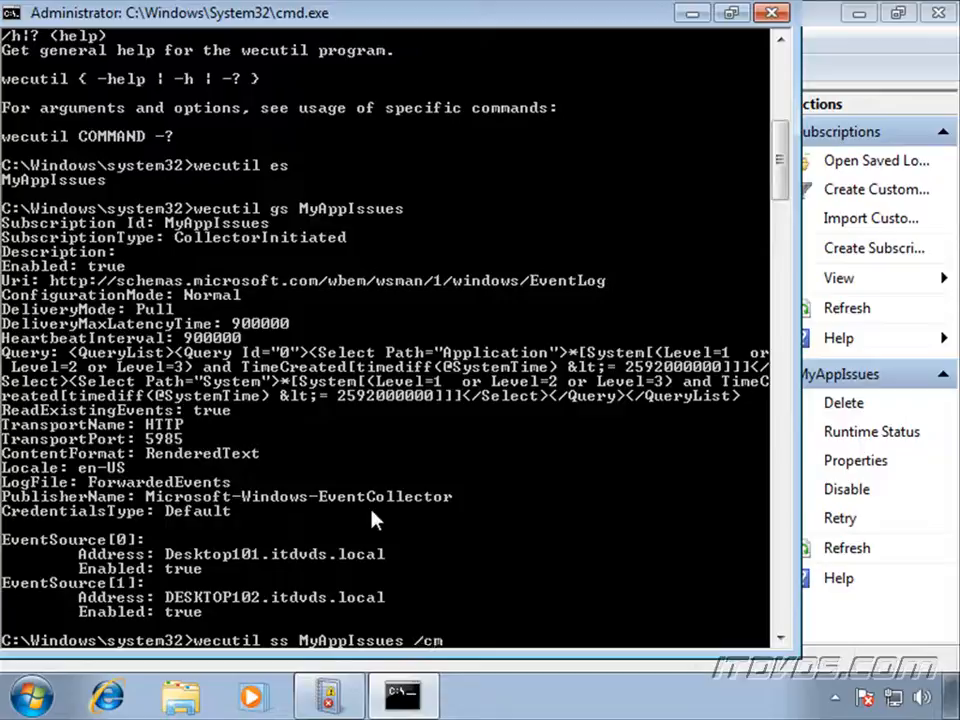
{"action": "type", "text": ":"}
{"action": "type", "text": "custom"}
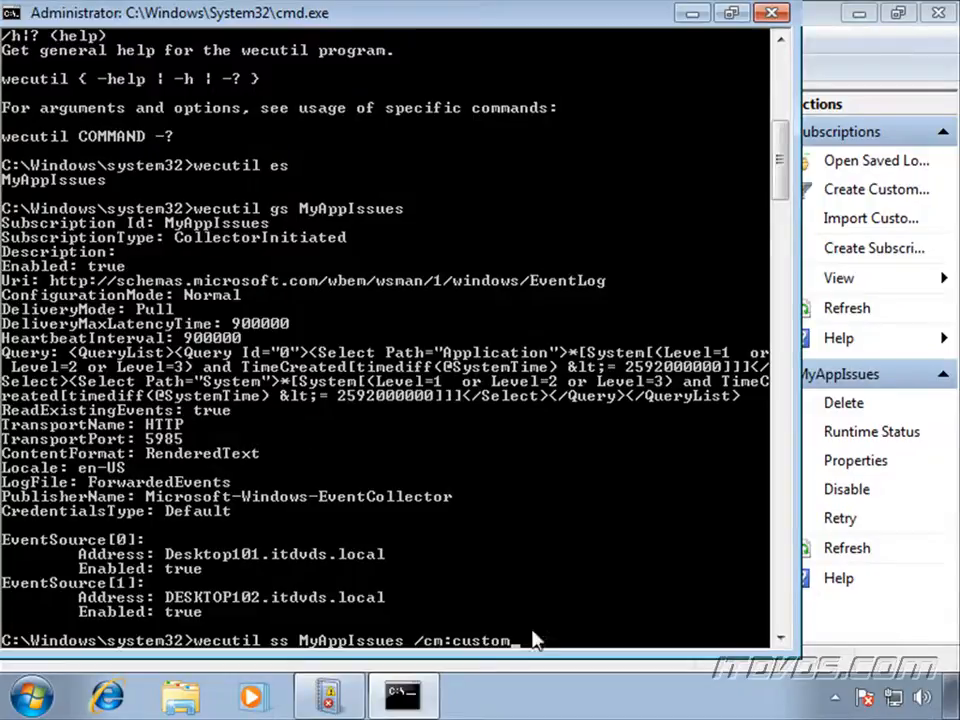
- Run 'wecutil ss MyAppIssues /cm:custom' and recall the gs listing command
{"action": "key", "text": "Return"}
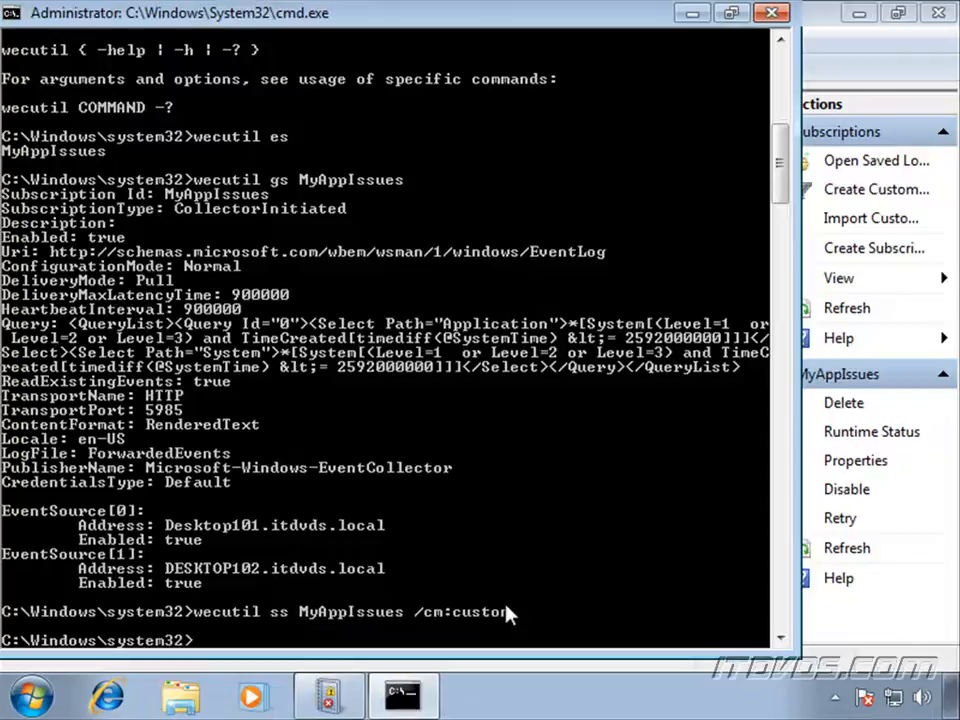
{"action": "key", "text": "Up"}
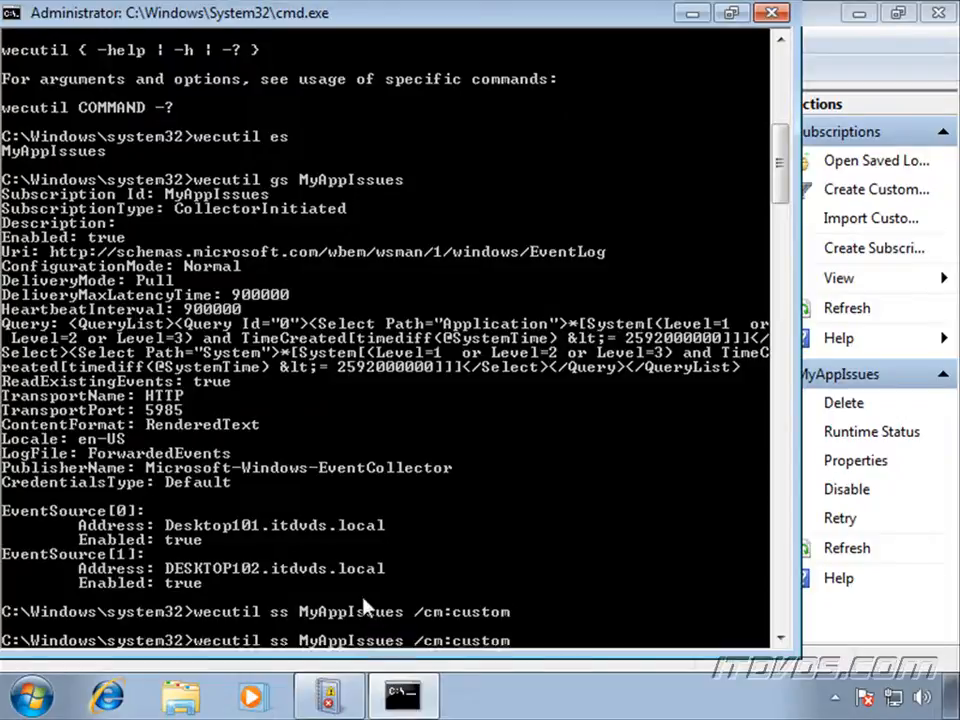
{"action": "key", "text": "Up"}
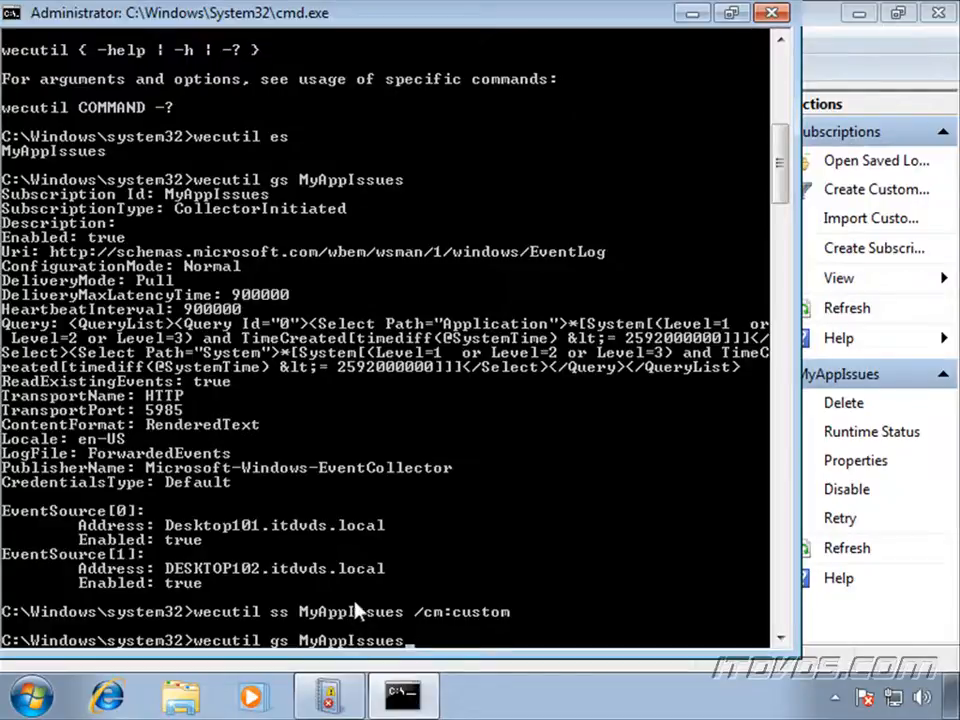
- Run 'wecutil gs MyAppIssues' confirming ConfigurationMode: Custom
{"action": "key", "text": "Return"}
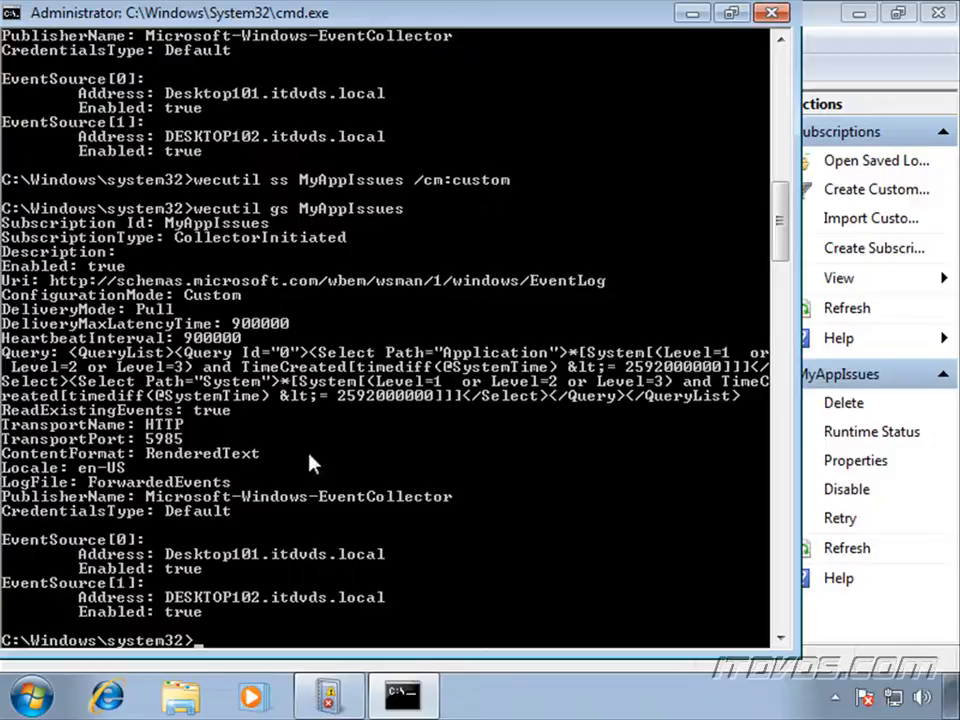
{"action": "type", "text": "wec"}
{"action": "type", "text": "util"}
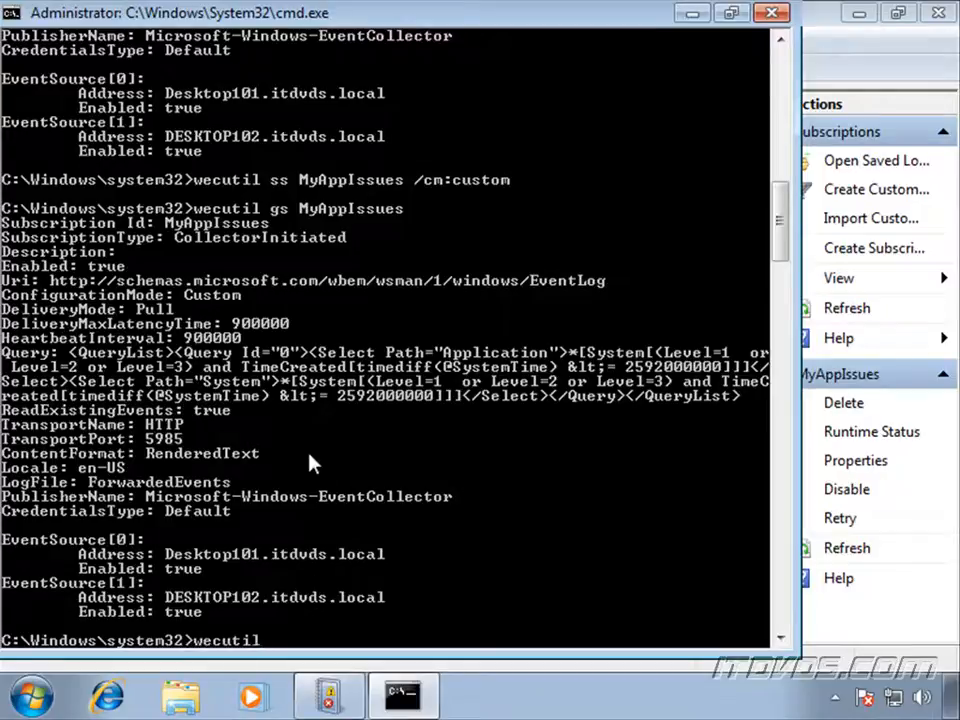
{"action": "type", "text": " ss"}
{"action": "type", "text": " MyAppIs"}
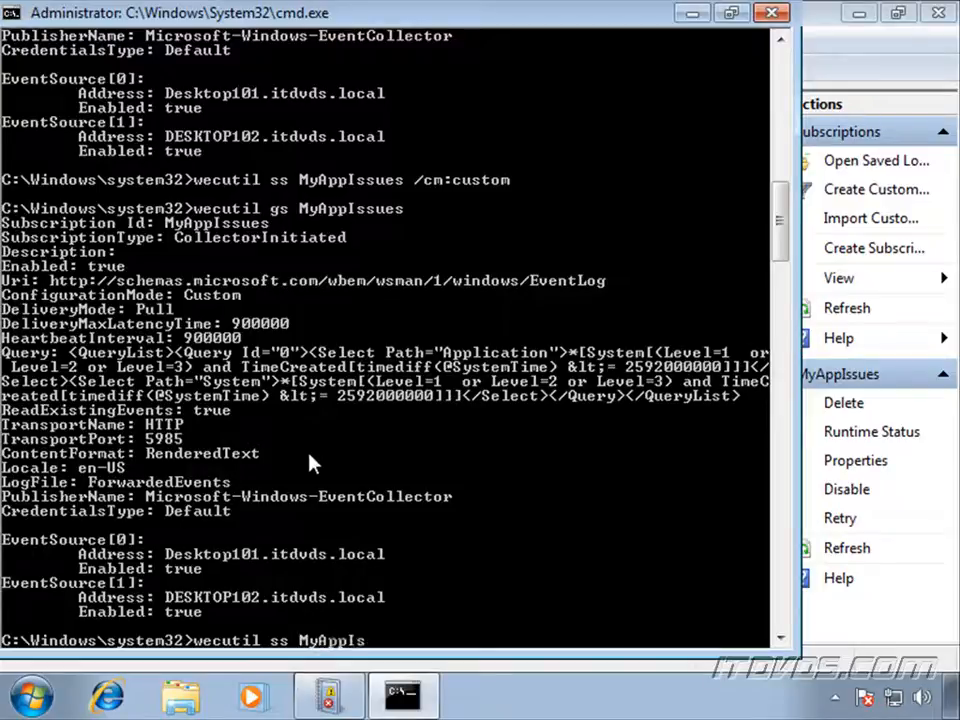
{"action": "type", "text": "sues"}
{"action": "type", "text": " /"}
{"action": "type", "text": "hi"}
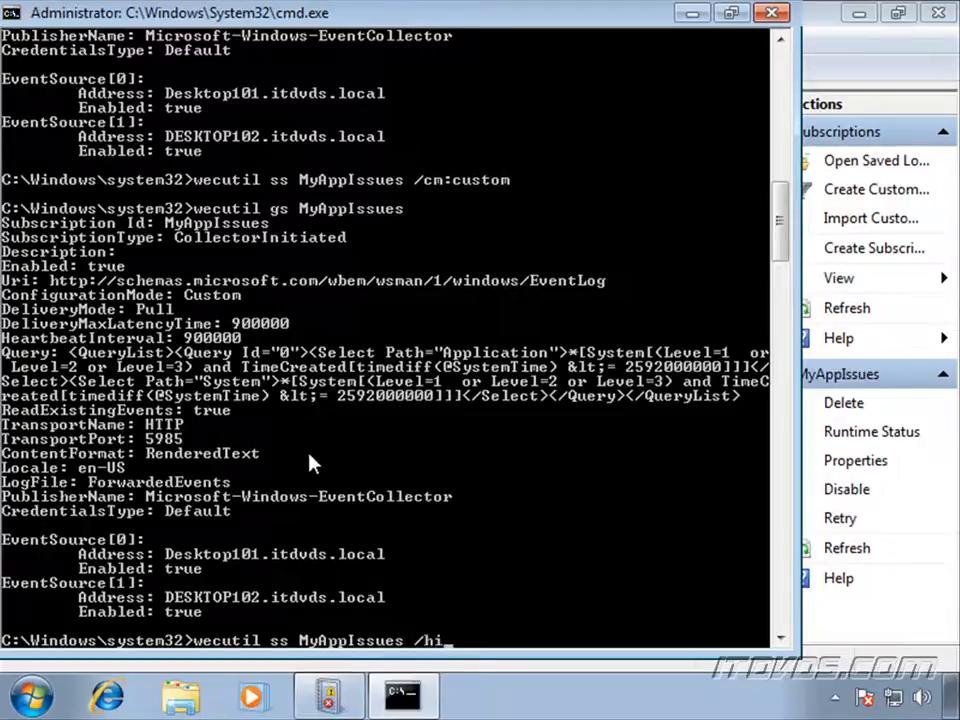
{"action": "type", "text": ":30"}
{"action": "type", "text": "0000"}
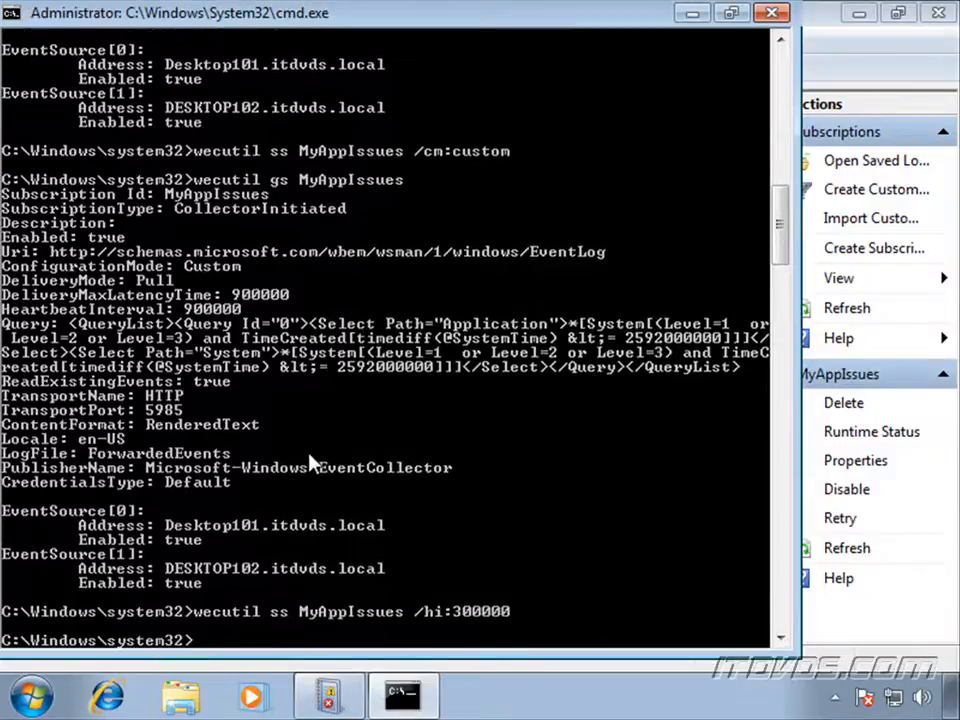
- Set heartbeat interval with 'wecutil ss MyAppIssues /hi:300000' and recall the gs command
{"action": "key", "text": "Up"}
{"action": "key", "text": "Up"}
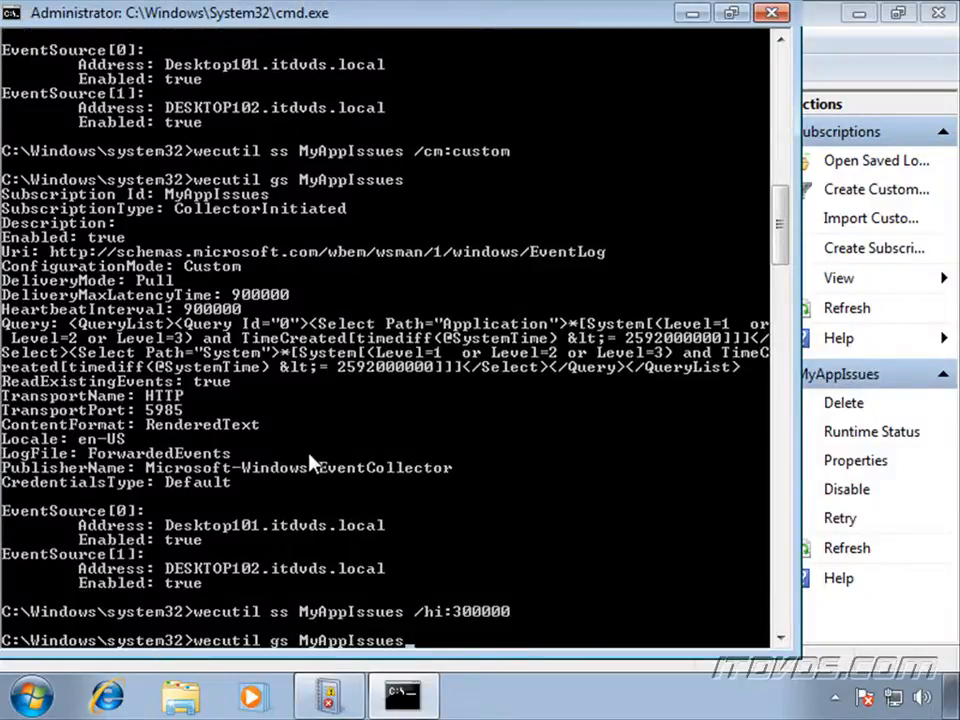
- Run 'wecutil gs MyAppIssues' confirming HeartbeatInterval: 300000 in Custom mode
{"action": "key", "text": "Return"}
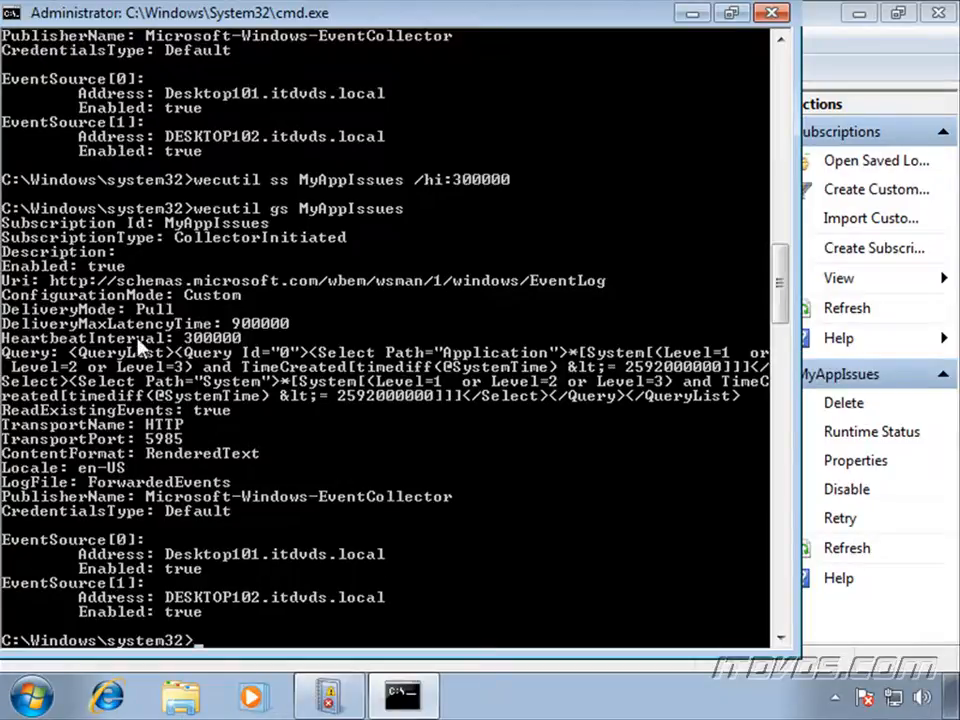